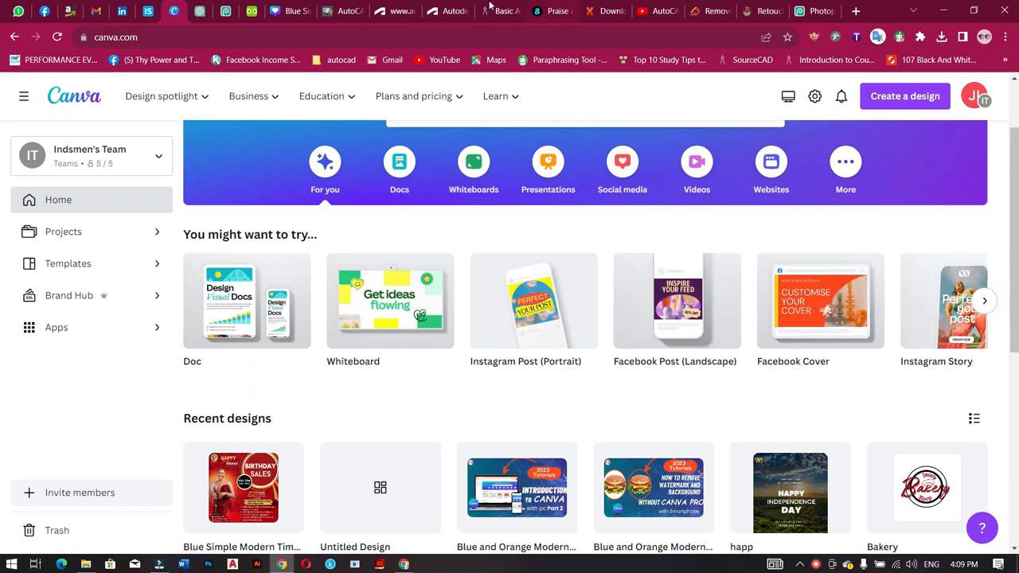
- Switch to the open Canva poster design and bring page 9 with the NexRise Designs logo into view
left_click(298, 10)
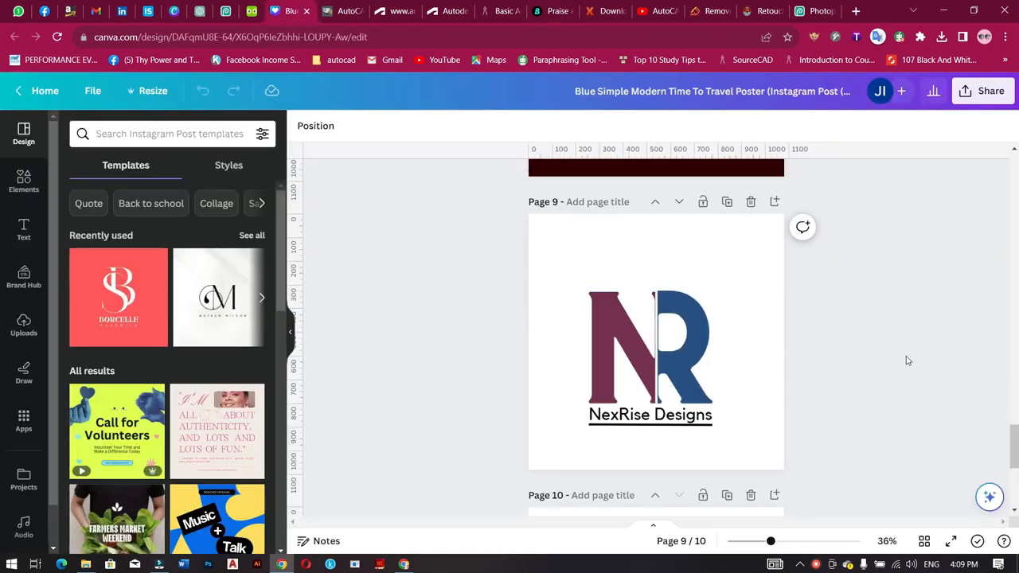
scroll(886, 362, "down", 1)
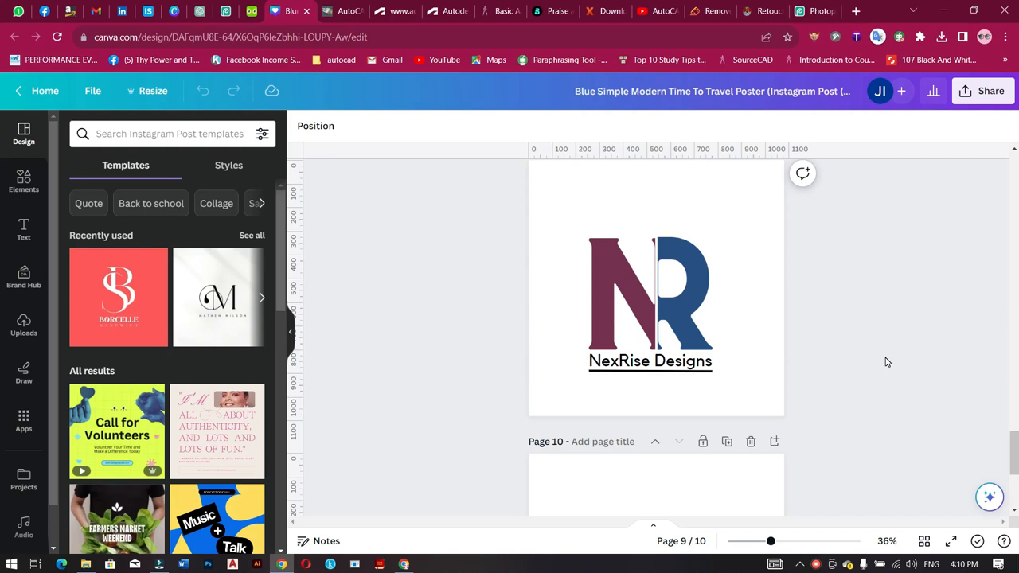
scroll(887, 363, "up", 1)
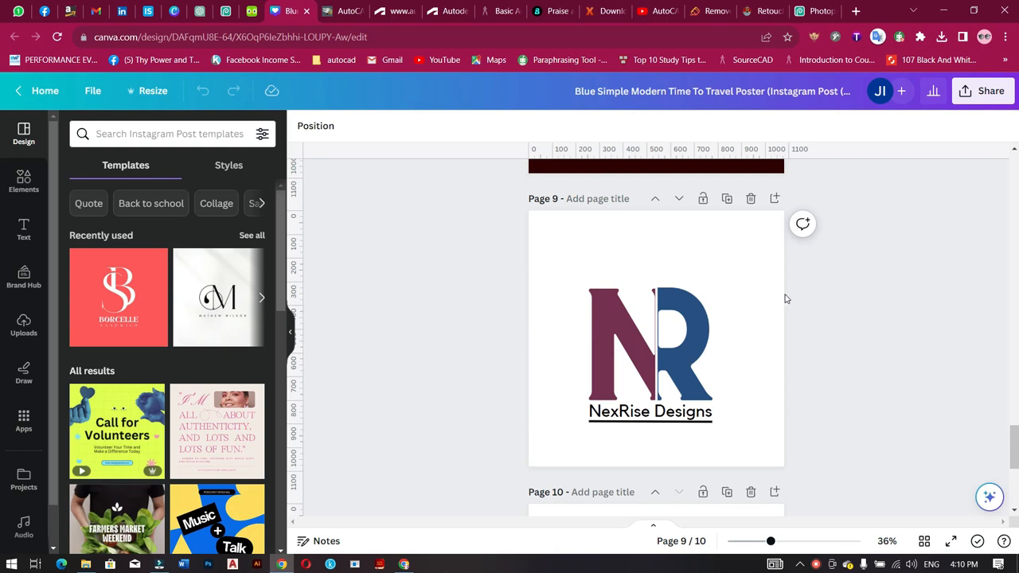
- Download only page 9, the current page, as a PNG with a transparent background at size 1
left_click(990, 92)
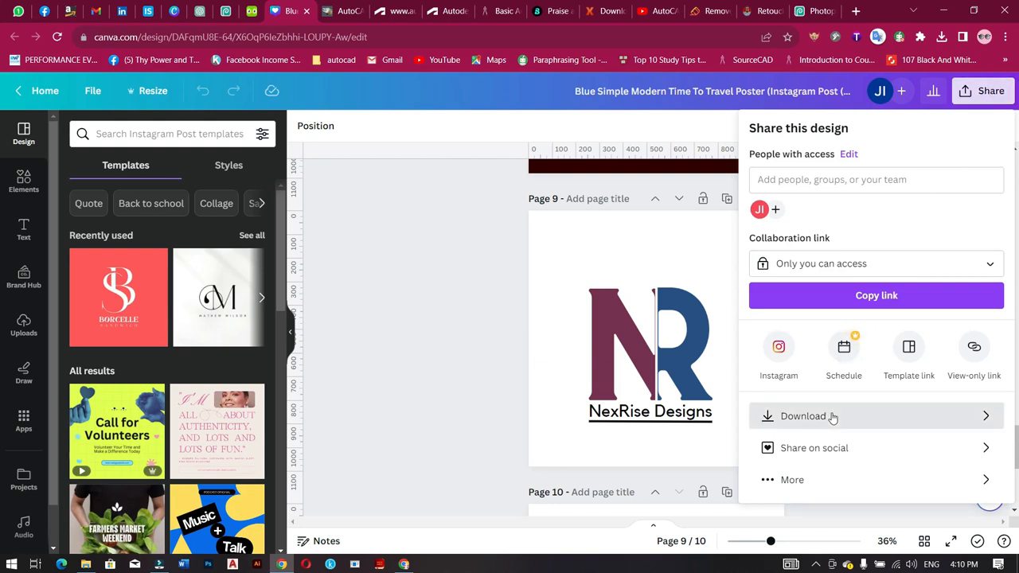
left_click(917, 426)
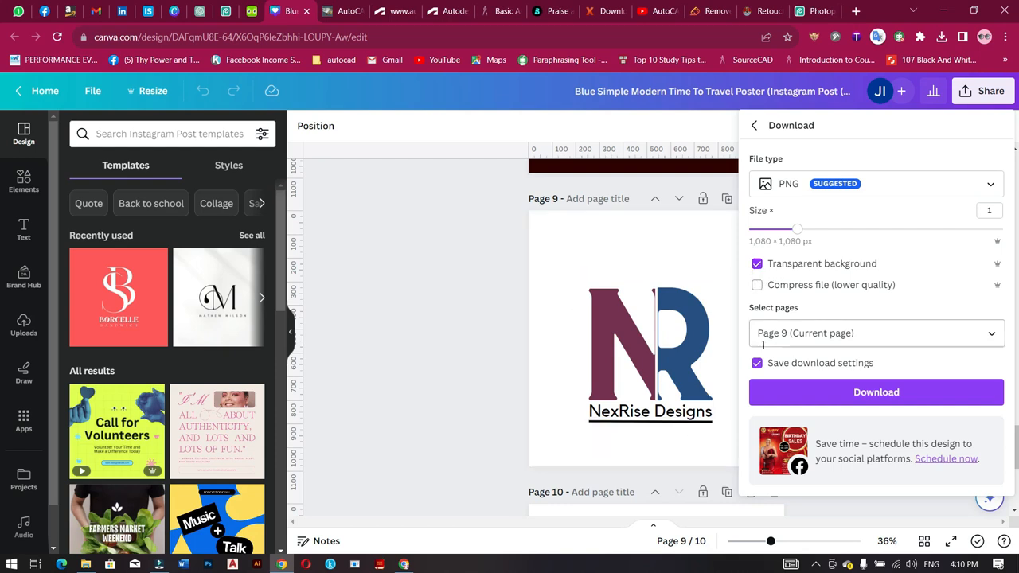
left_click(990, 333)
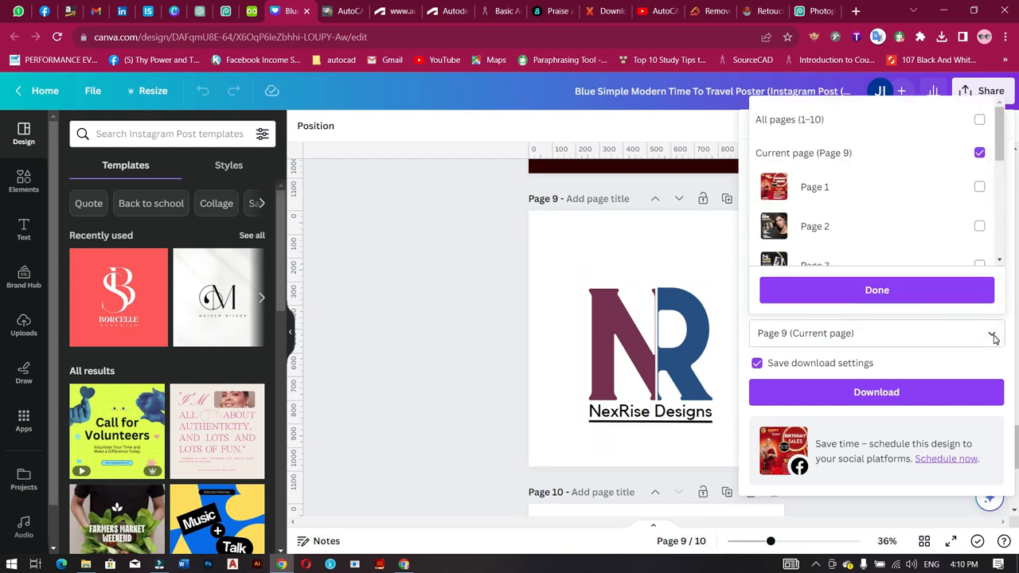
mouse_move(1001, 147)
left_mouse_down()
mouse_move(1002, 199)
mouse_move(1002, 137)
left_mouse_up()
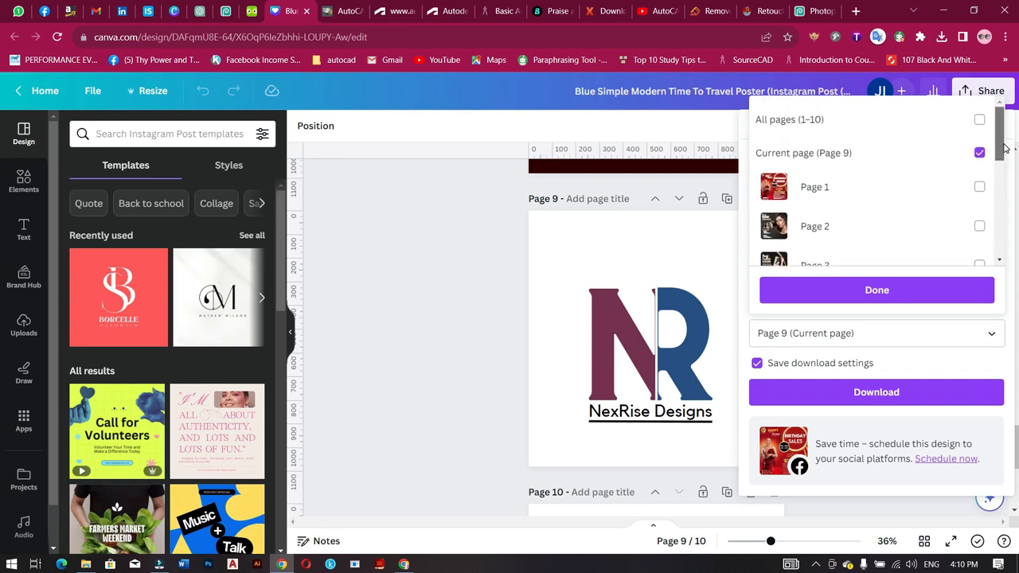
left_click(910, 292)
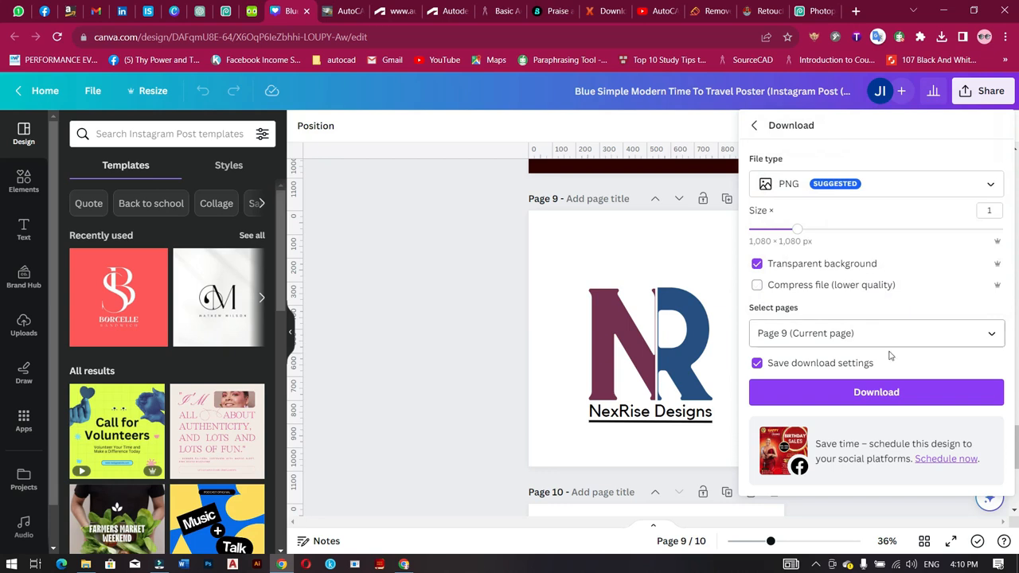
left_click(898, 396)
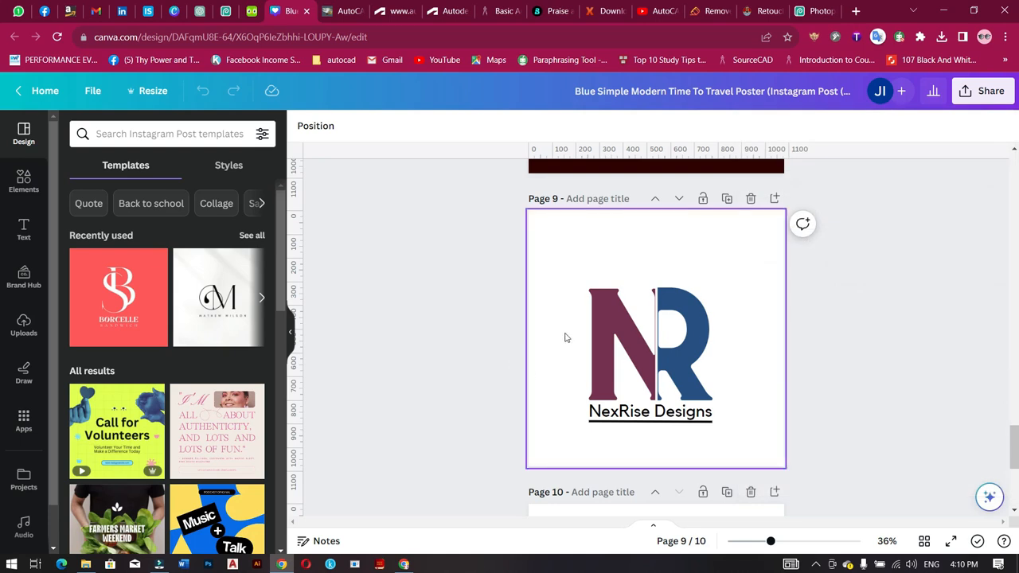
- Switch to the existing Photopea session and close it, discarding its unsaved changes
left_click(821, 11)
left_click(830, 11)
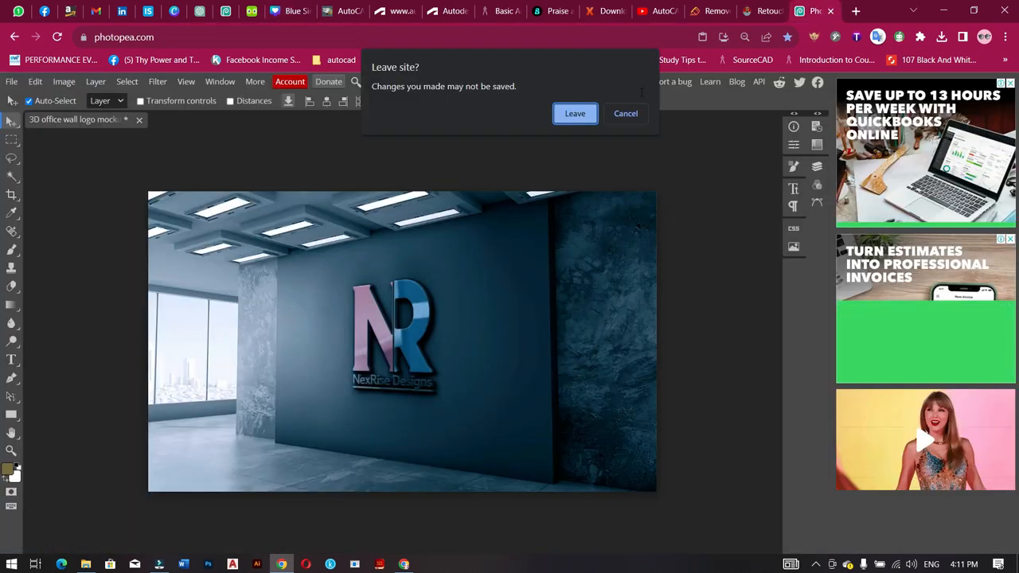
left_click(626, 114)
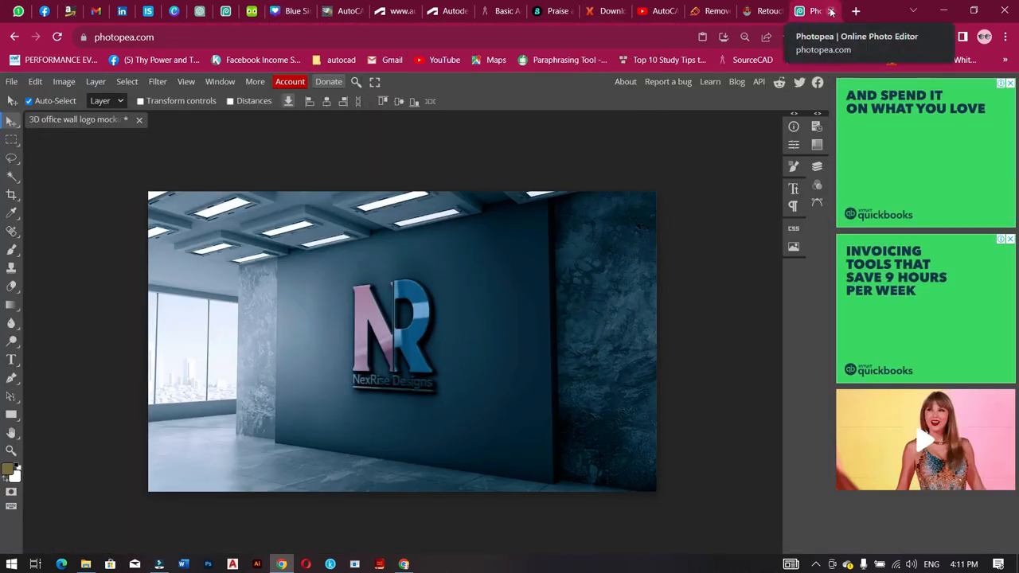
left_click(830, 11)
left_click(575, 137)
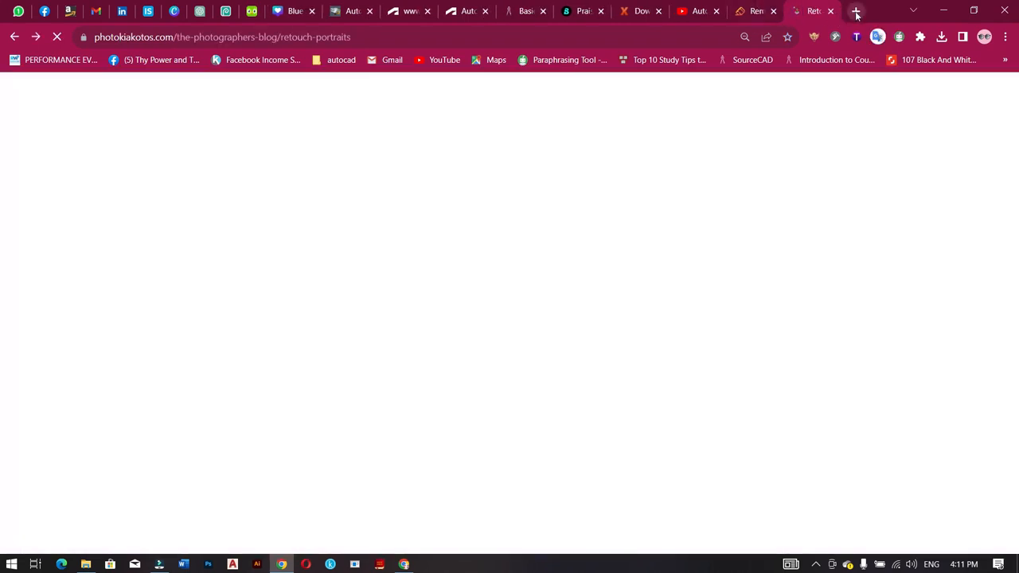
- Open photopea.com in a new browser tab
left_click(855, 12)
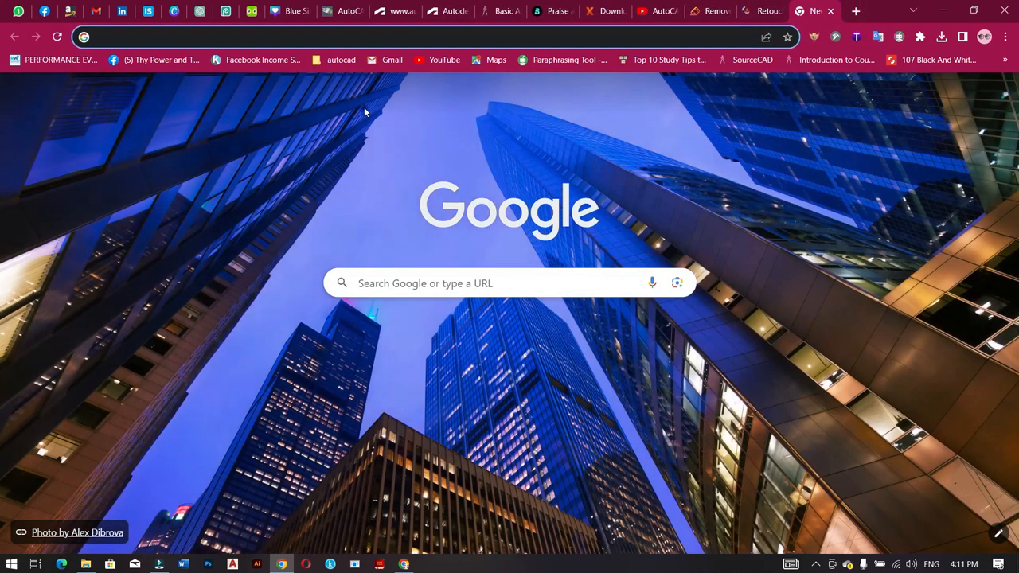
type("photopea.co")
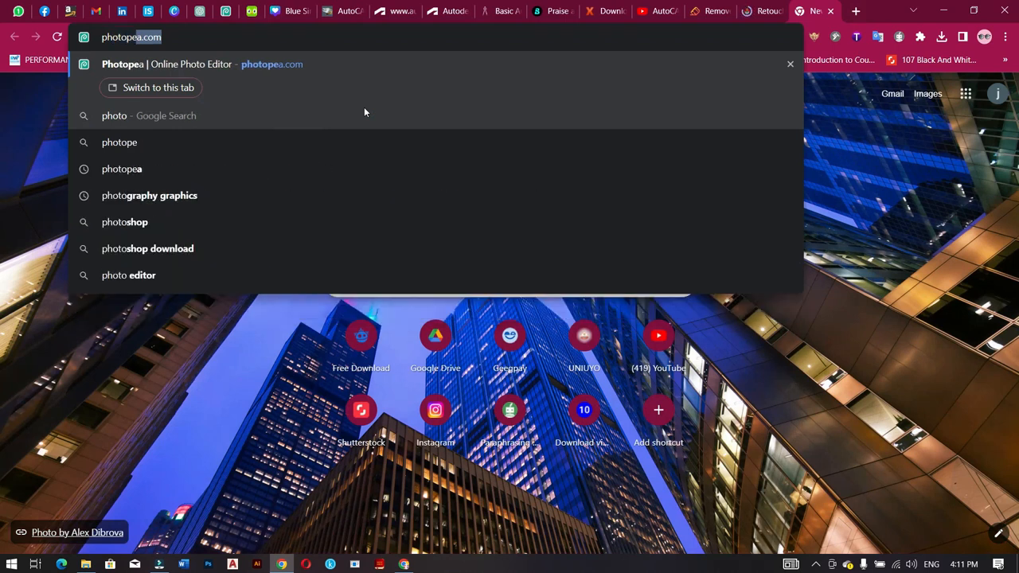
type("m")
key("Return")
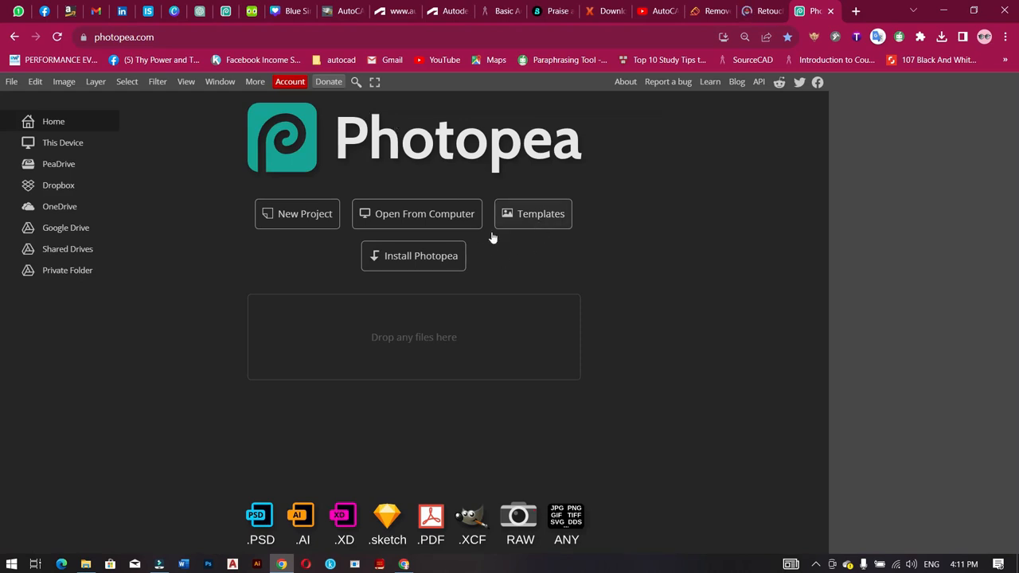
- Browse Photopea's template gallery for a suitable logo mockup
left_click(541, 215)
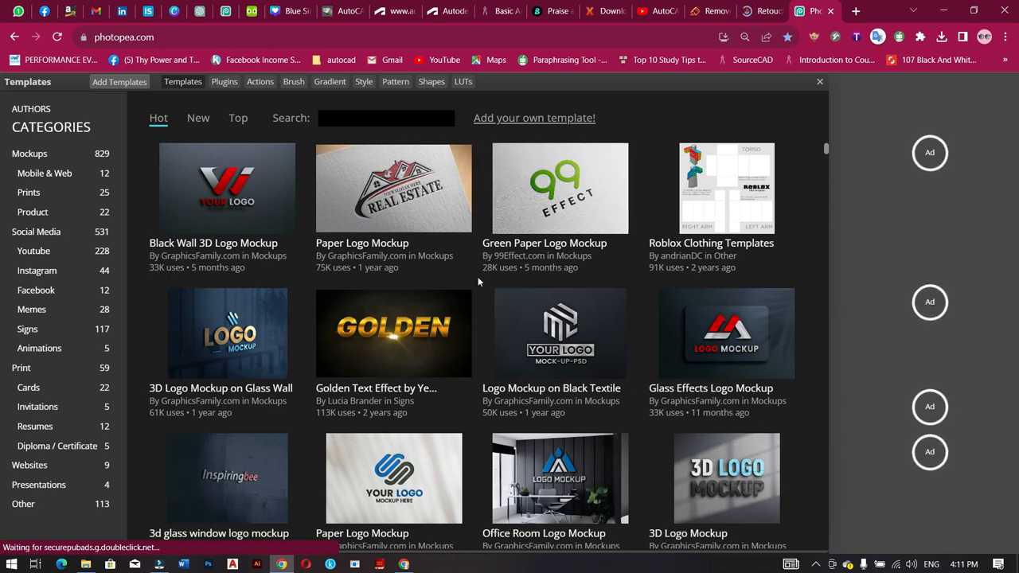
scroll(478, 280, "down", 3)
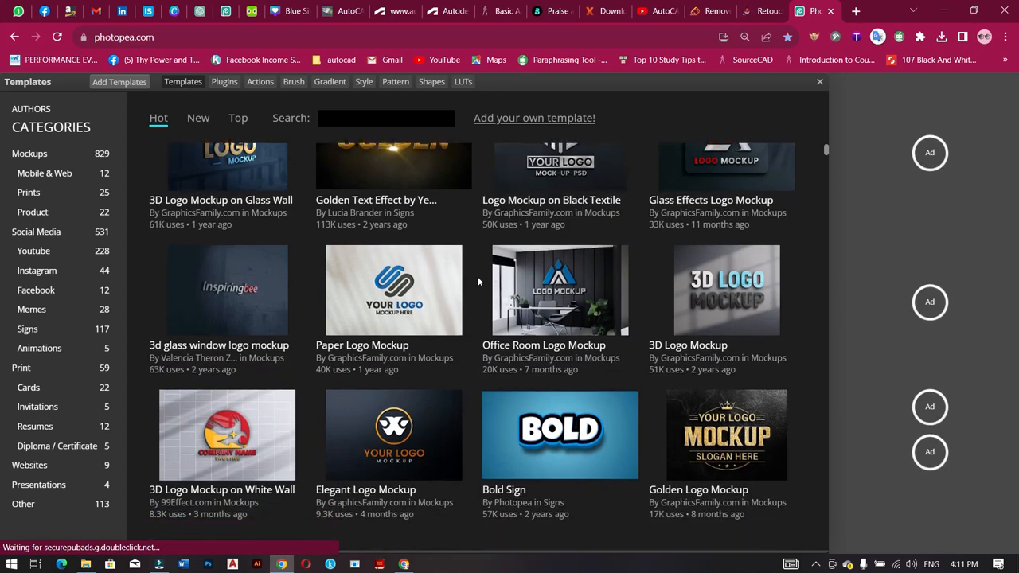
scroll(479, 281, "down", 1)
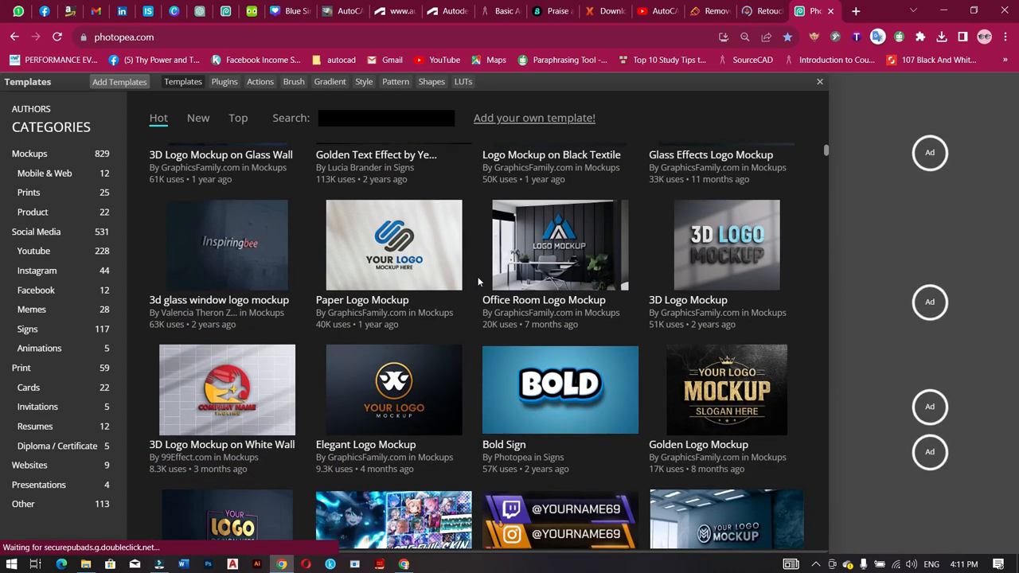
scroll(477, 280, "down", 2)
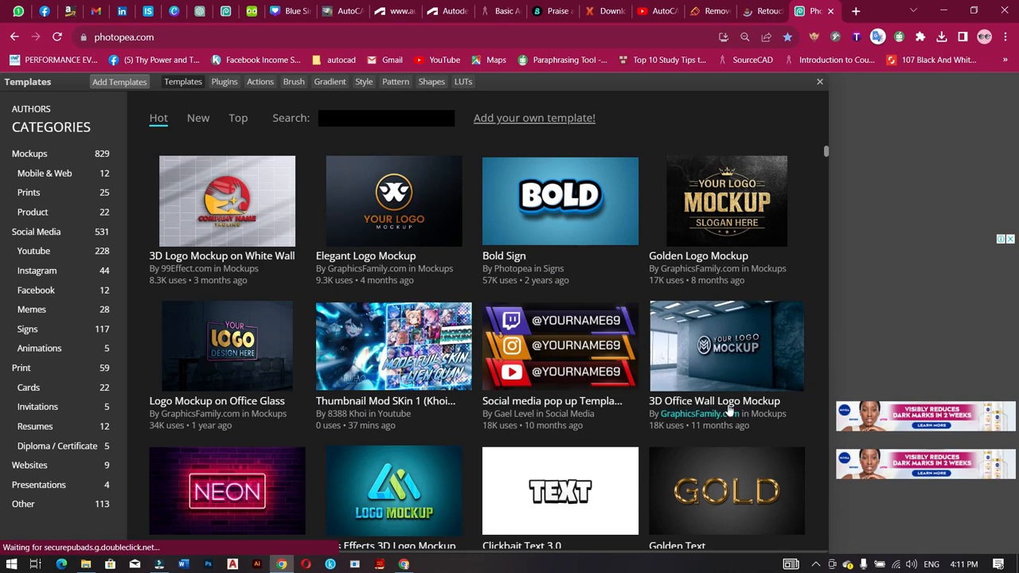
scroll(468, 338, "down", 2)
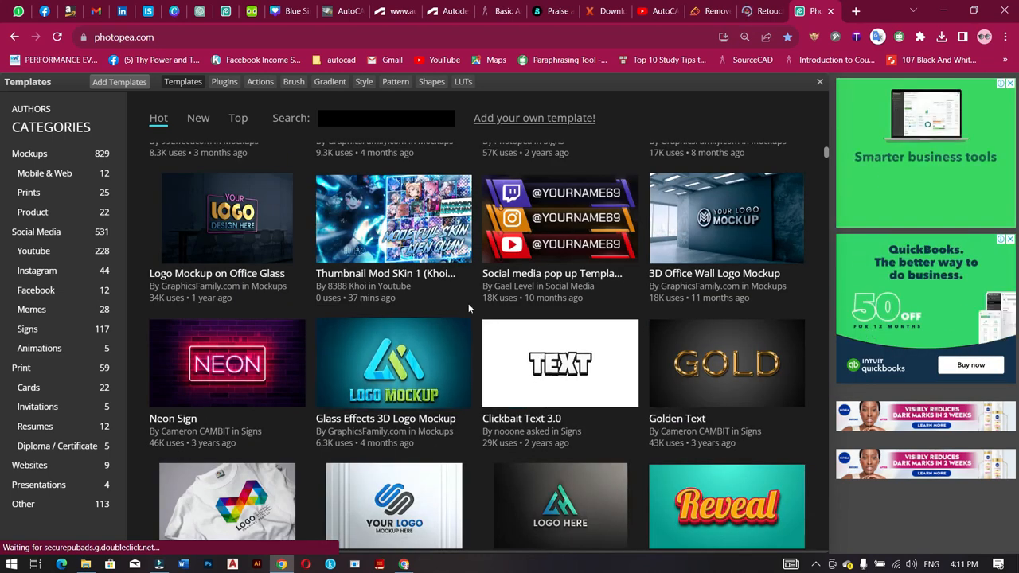
scroll(468, 308, "down", 3)
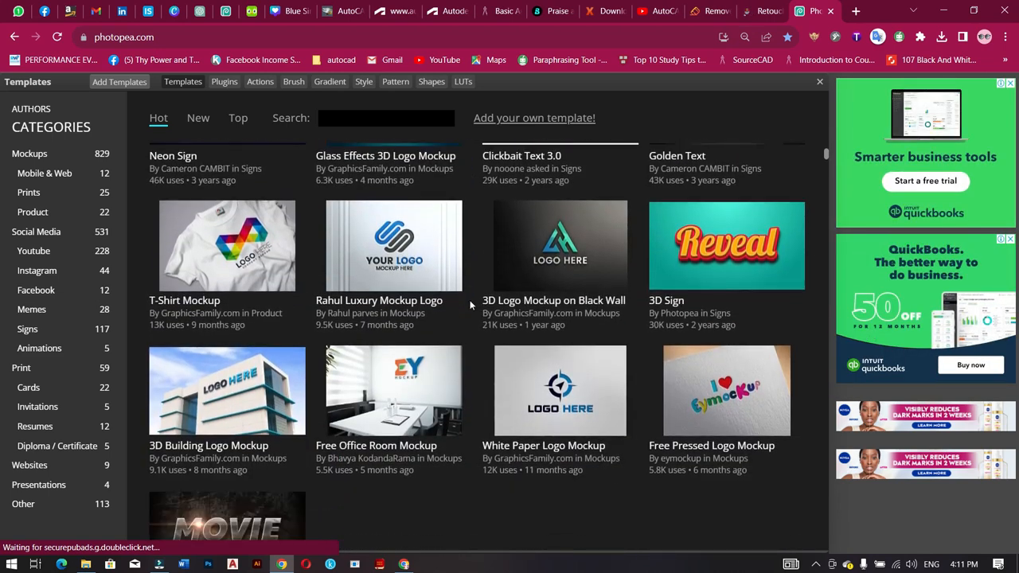
scroll(469, 305, "down", 1)
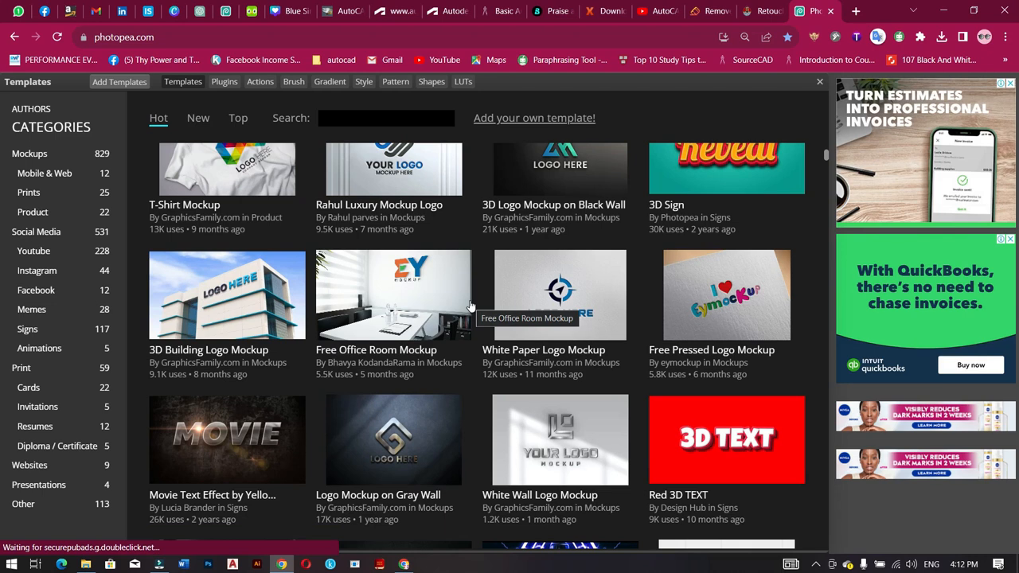
scroll(470, 305, "down", 1)
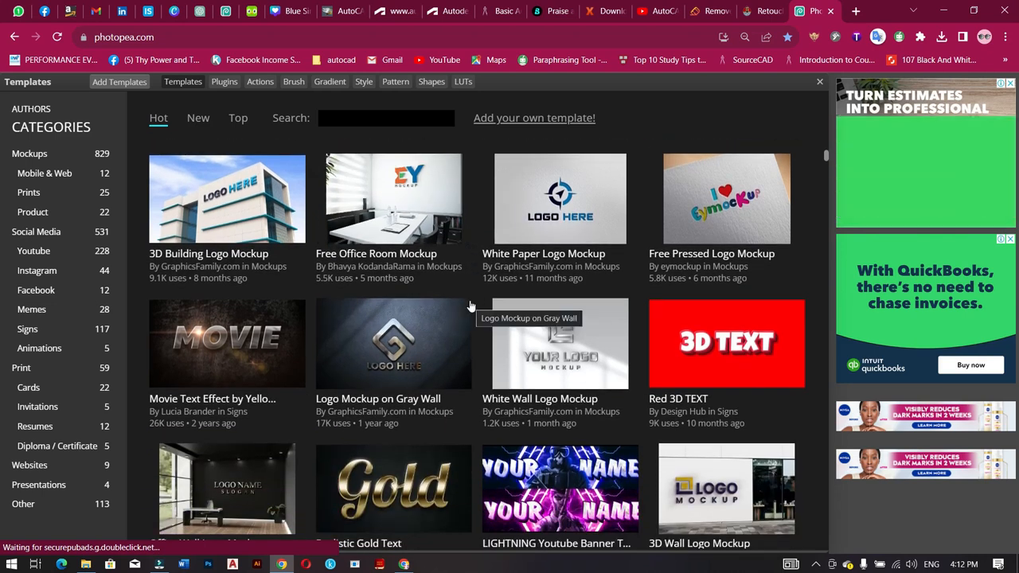
scroll(469, 304, "down", 1)
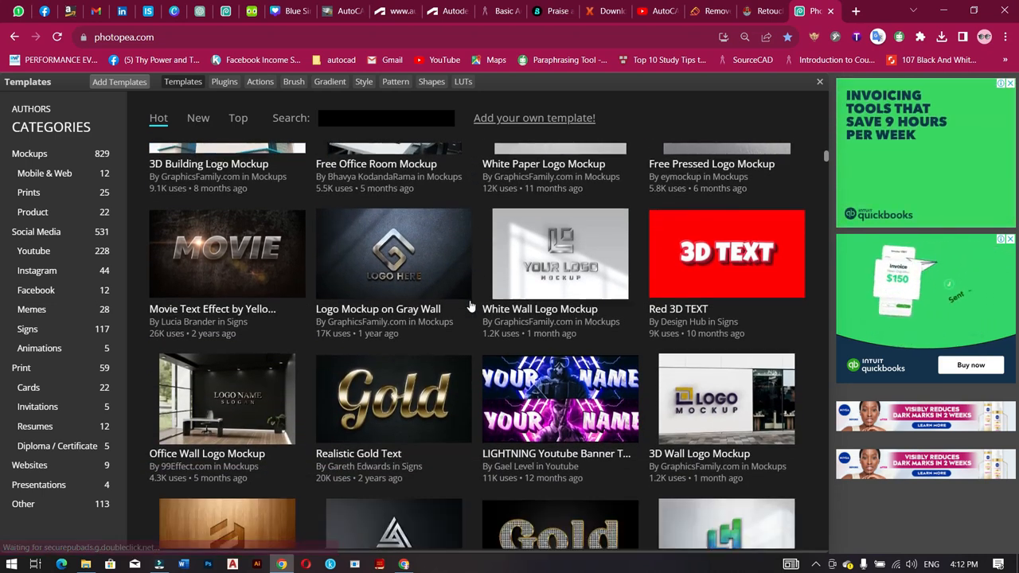
scroll(469, 305, "down", 1)
scroll(470, 305, "up", 6)
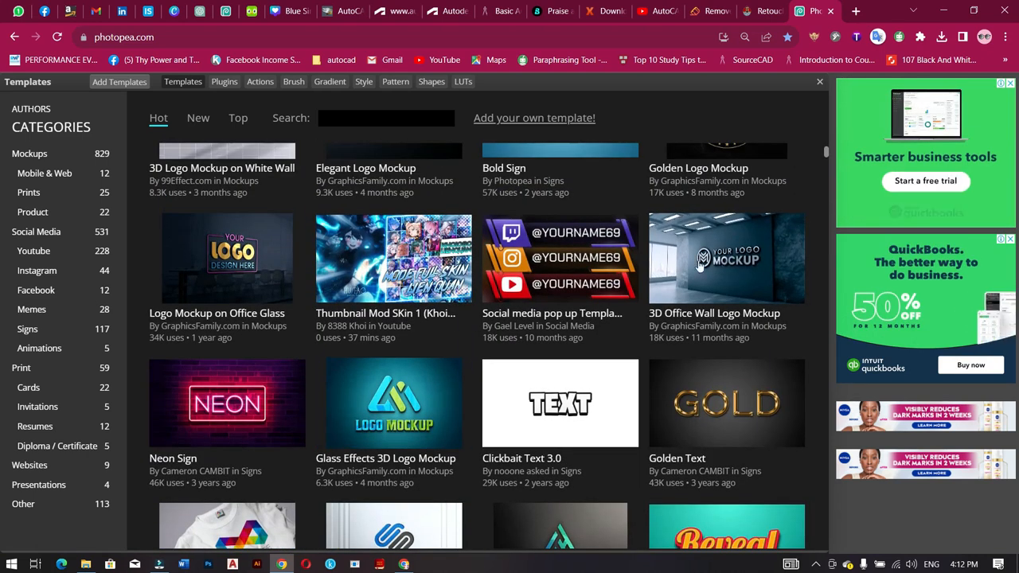
- Open the 3D Office Wall Logo Mockup template and its [YOUR LOGO HERE] smart object for editing
left_click(712, 283)
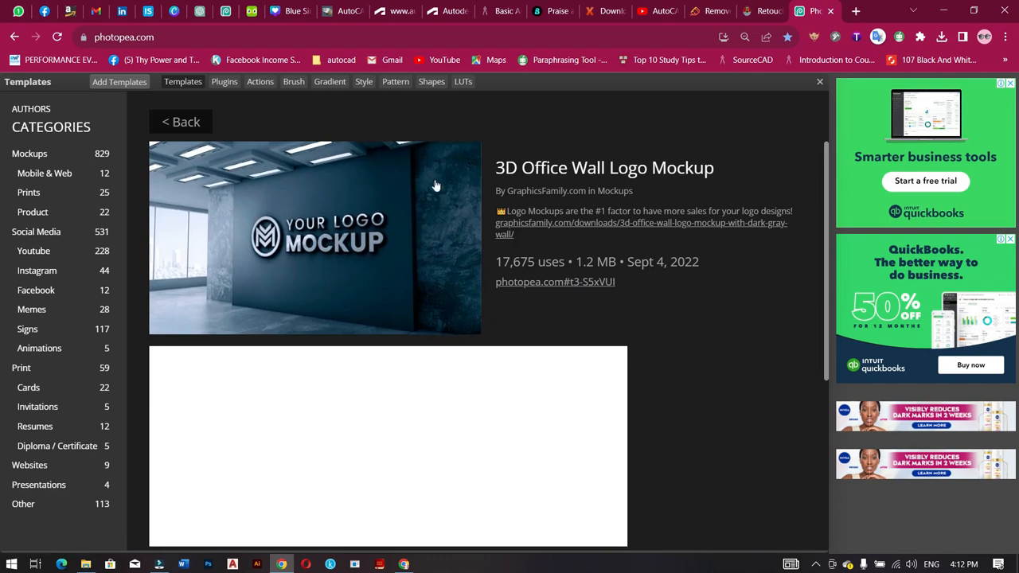
left_click(399, 316)
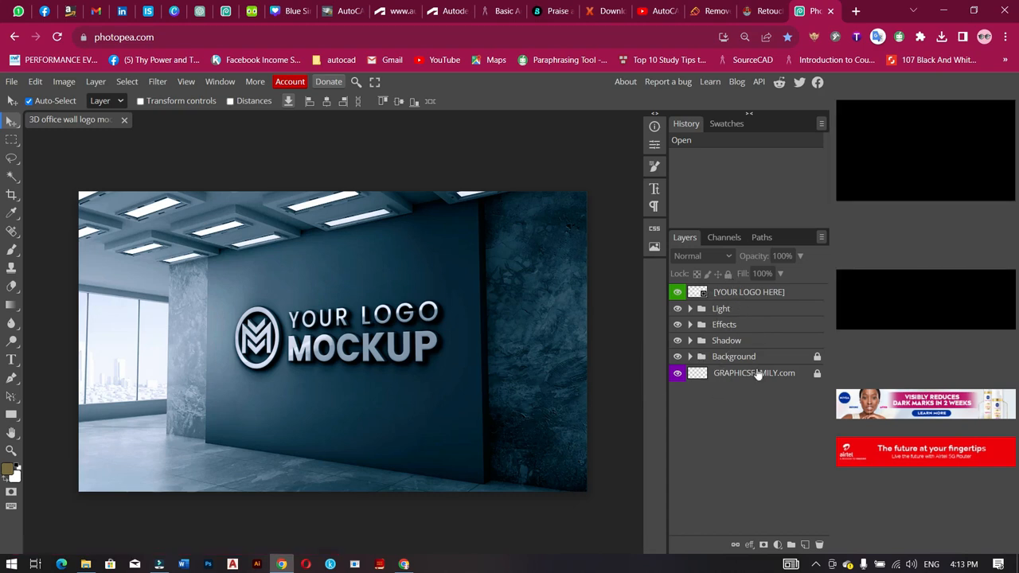
double_click(697, 294)
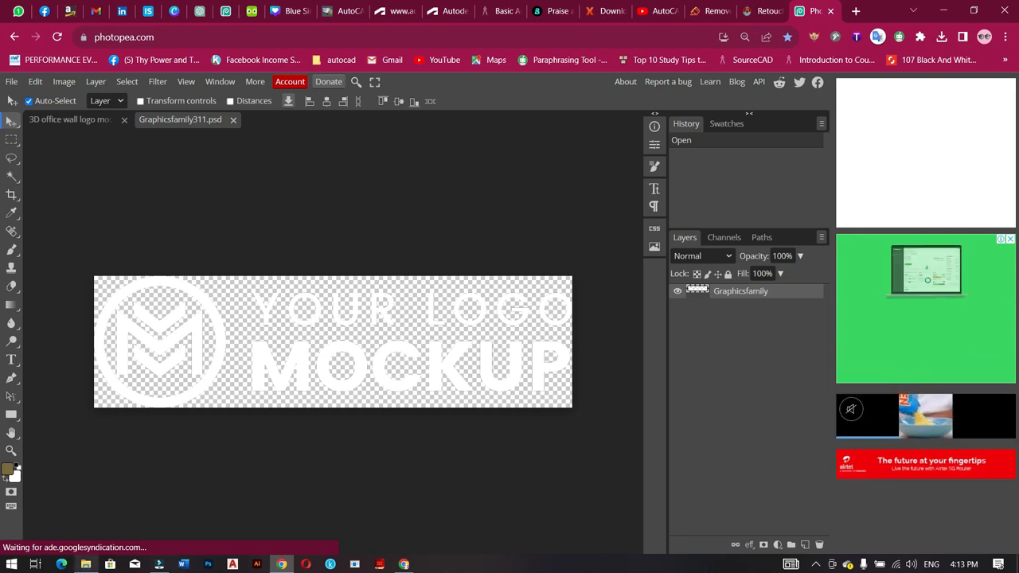
- Place the downloaded NexRise Designs logo PNG from Downloads into the smart object, scaled to about 65% near the canvas centre
left_click(85, 564)
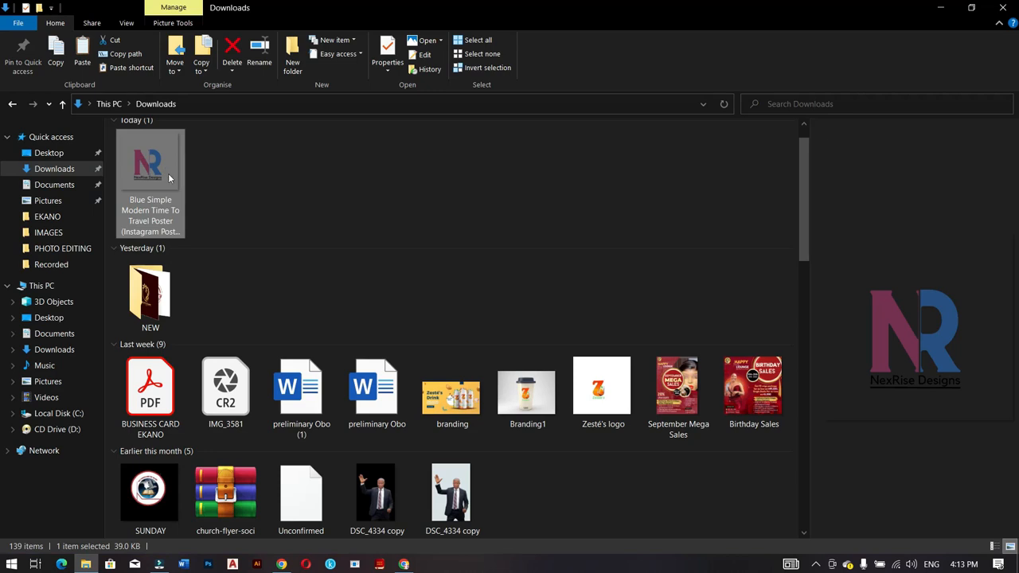
left_click_drag(165, 173, 284, 563)
left_click_drag(350, 342, 301, 344)
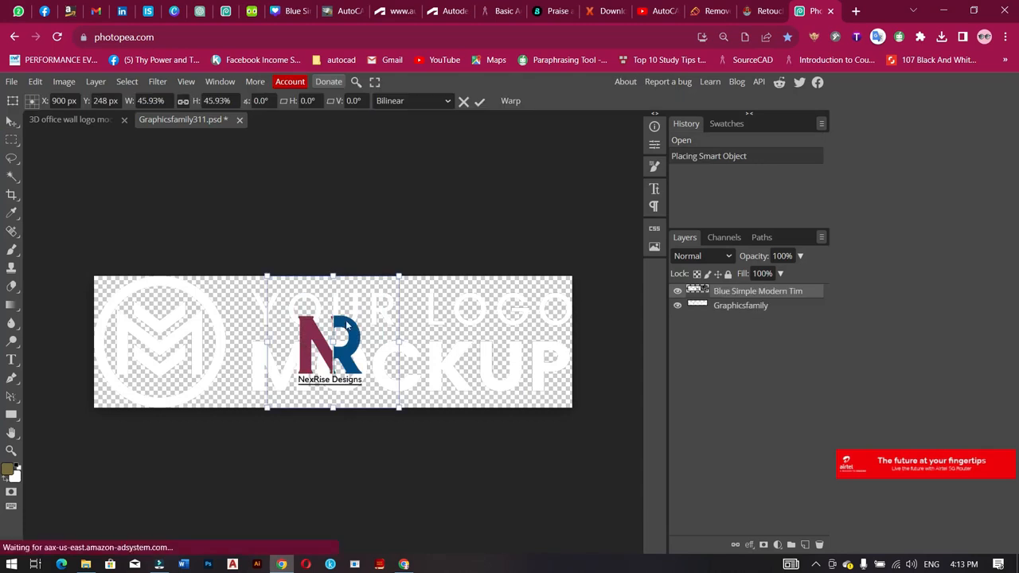
left_click_drag(399, 274, 452, 221)
left_click_drag(360, 318, 358, 332)
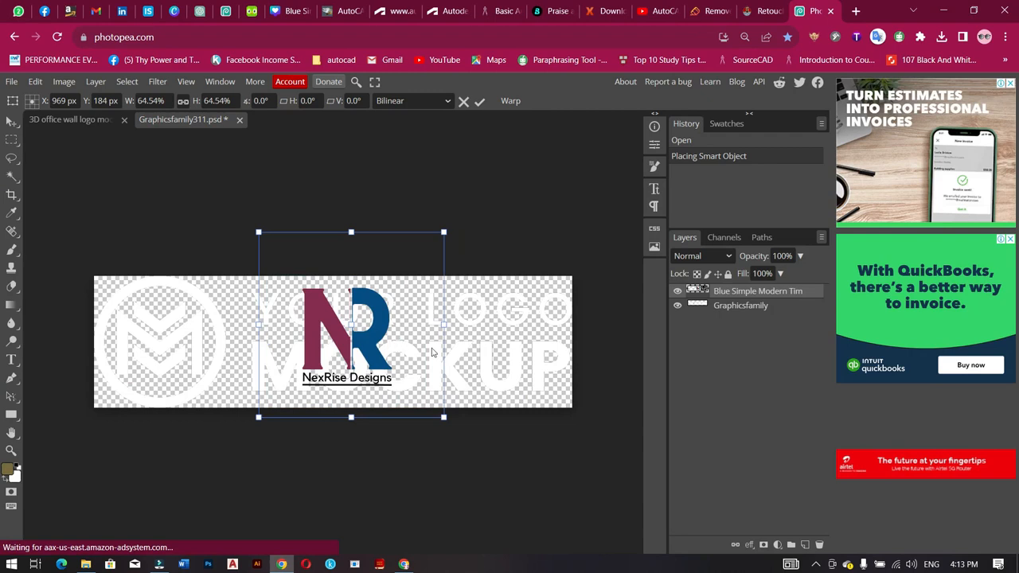
key("Return")
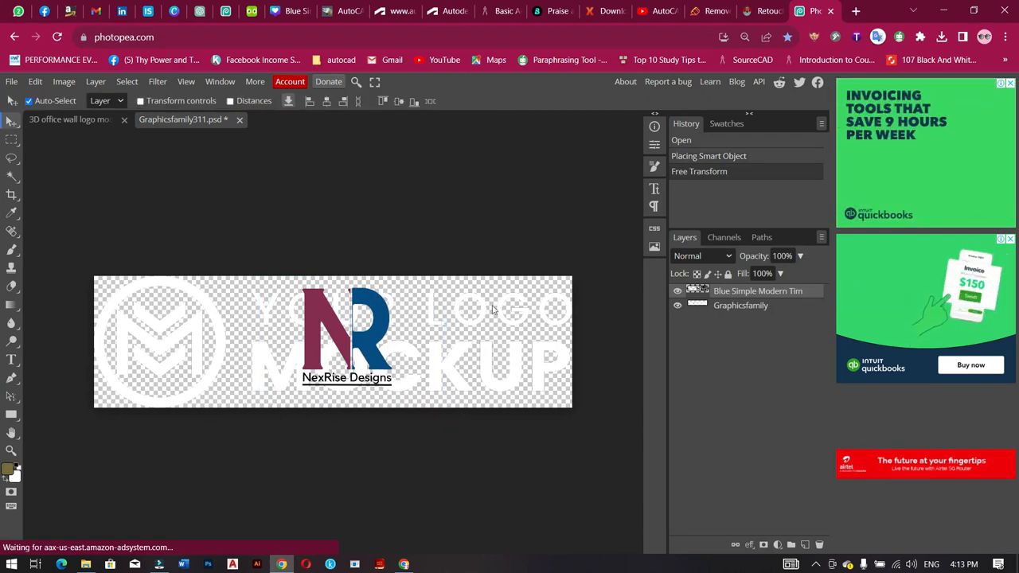
- Delete the Graphicsfamily placeholder logo layer from the smart object
left_click(212, 369)
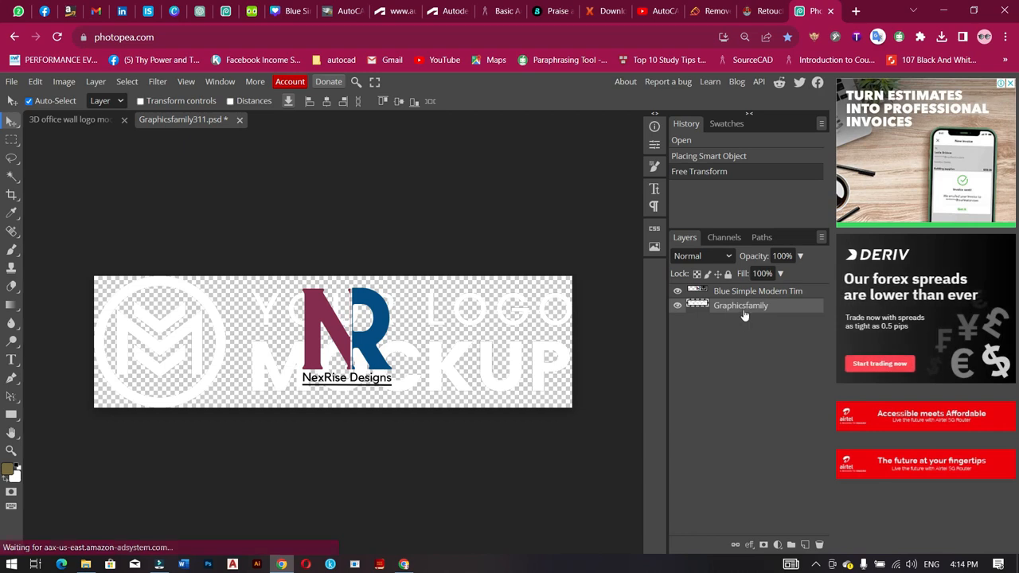
mouse_move(456, 372)
left_mouse_down()
mouse_move(454, 342)
mouse_move(455, 368)
mouse_move(450, 350)
mouse_move(437, 374)
left_mouse_up()
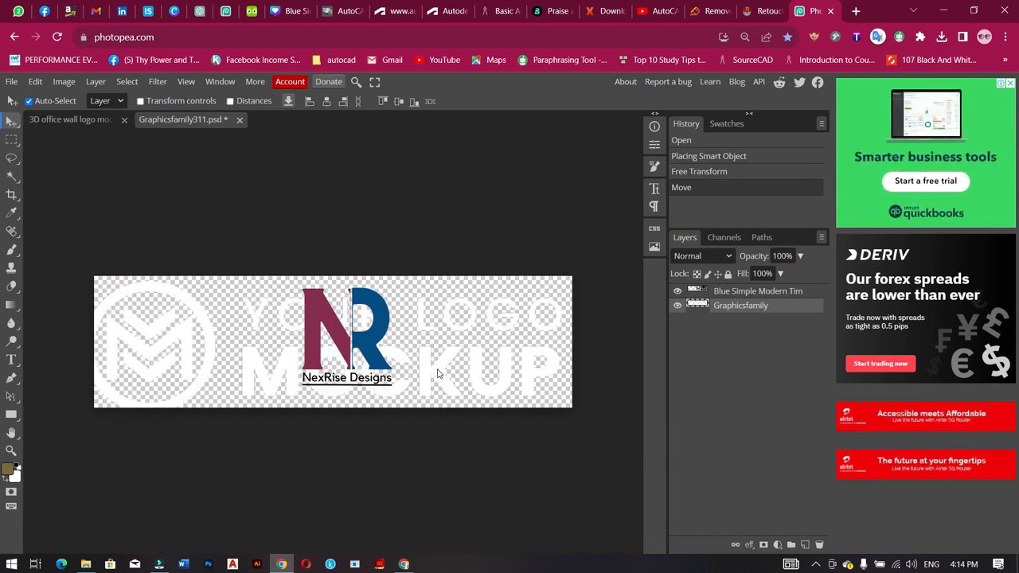
key("Delete")
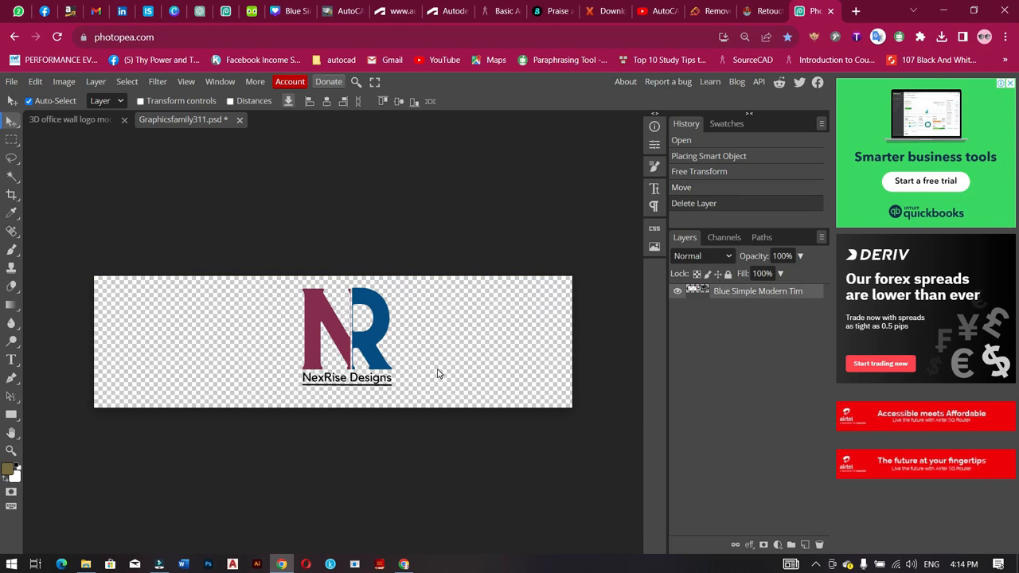
- Extend the smart object's canvas upward by about three quarters of its height with the Crop tool and move the logo to the canvas centre
left_click_drag(345, 343, 332, 356)
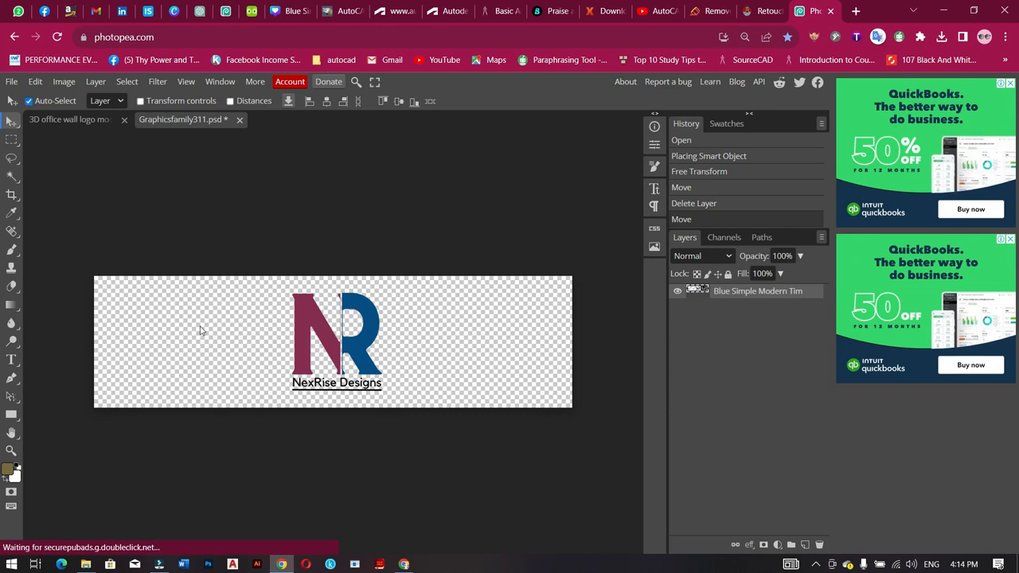
left_click(132, 321)
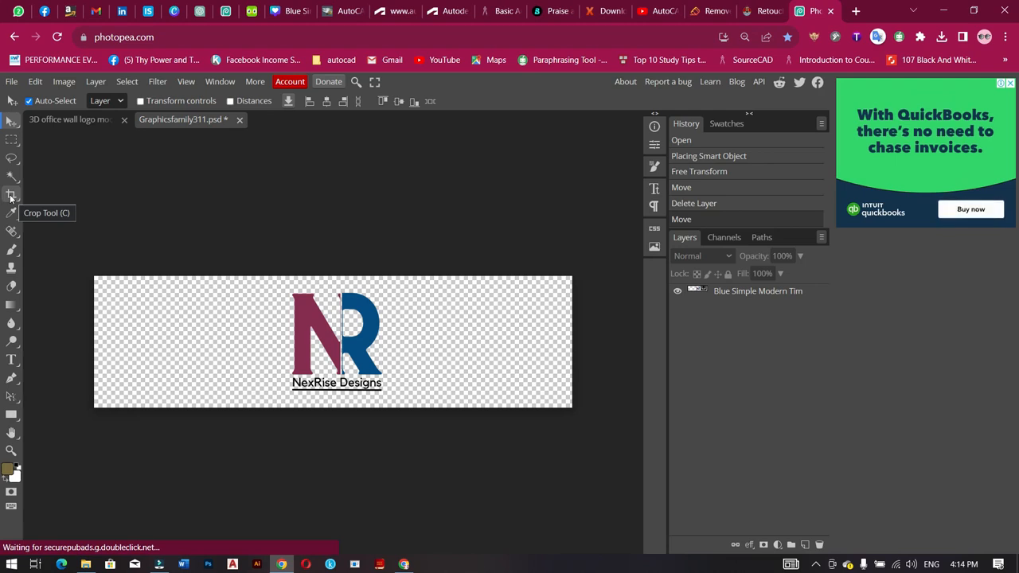
left_click(11, 196)
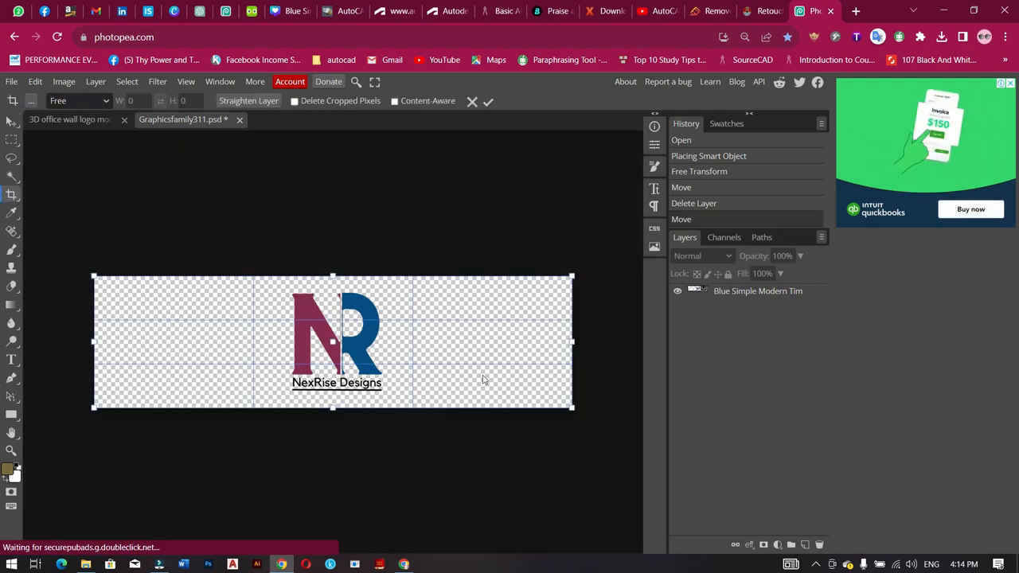
left_click_drag(331, 273, 333, 178)
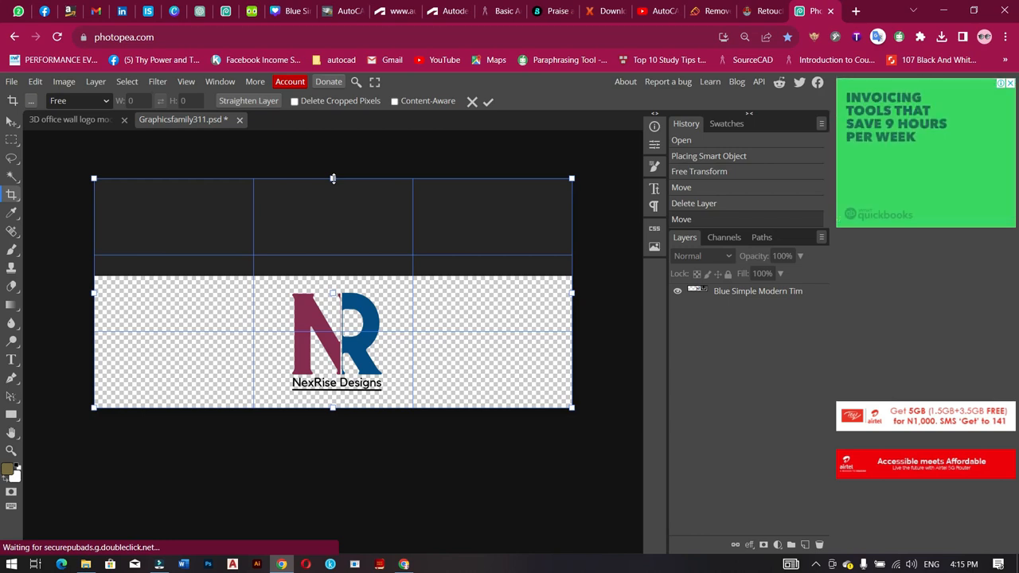
key("Return")
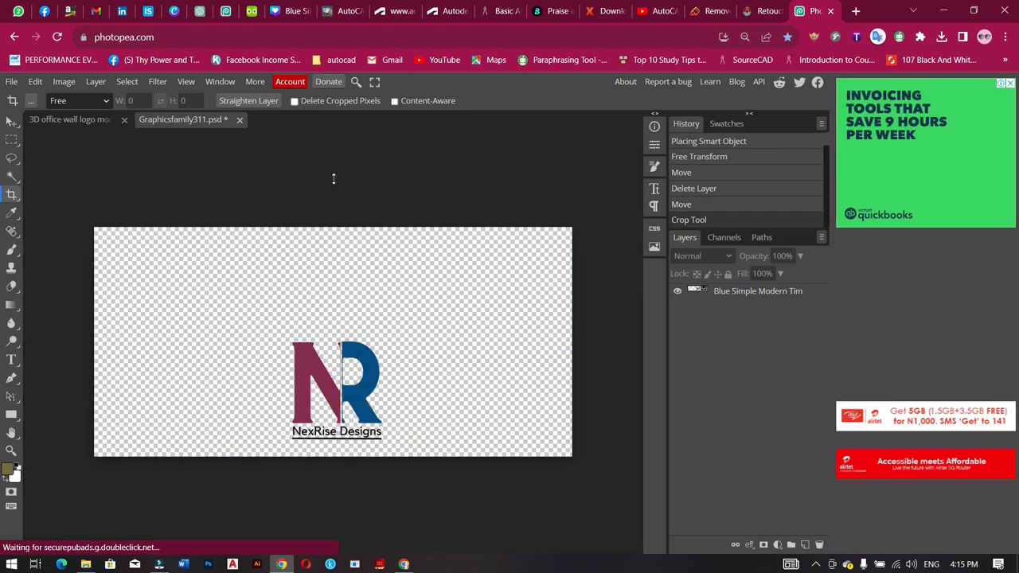
left_click(11, 122)
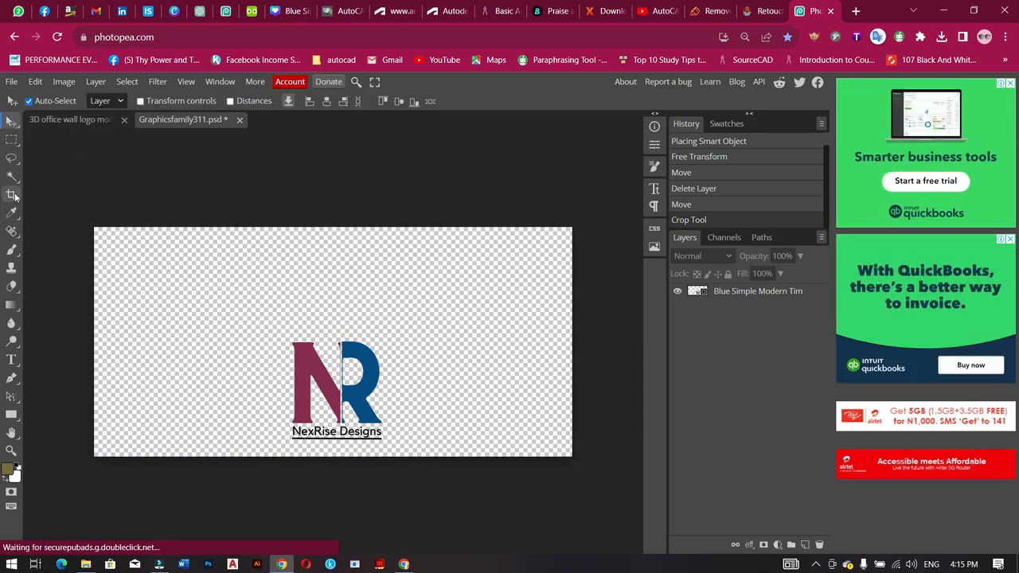
left_click_drag(363, 395, 356, 360)
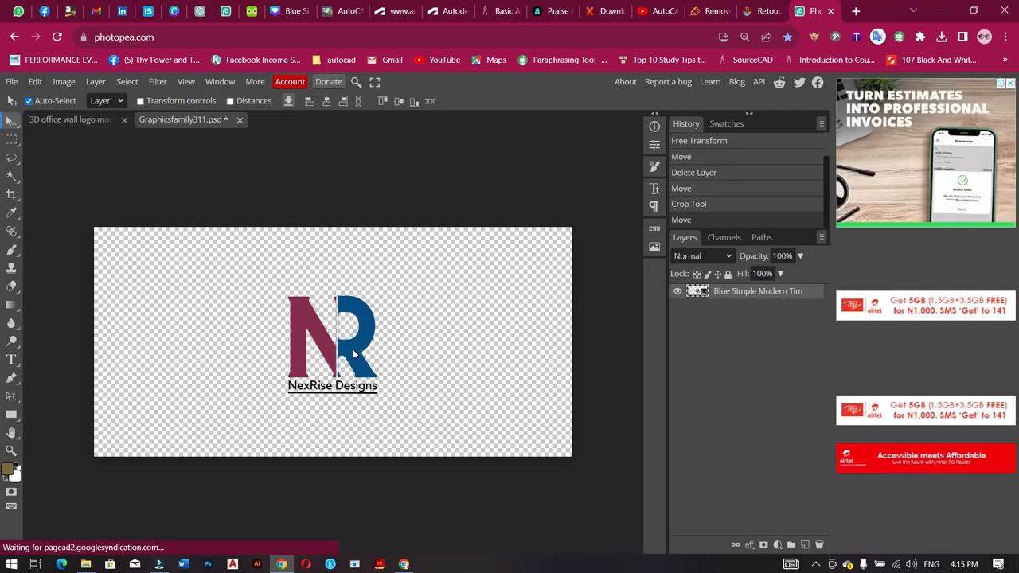
left_click(36, 82)
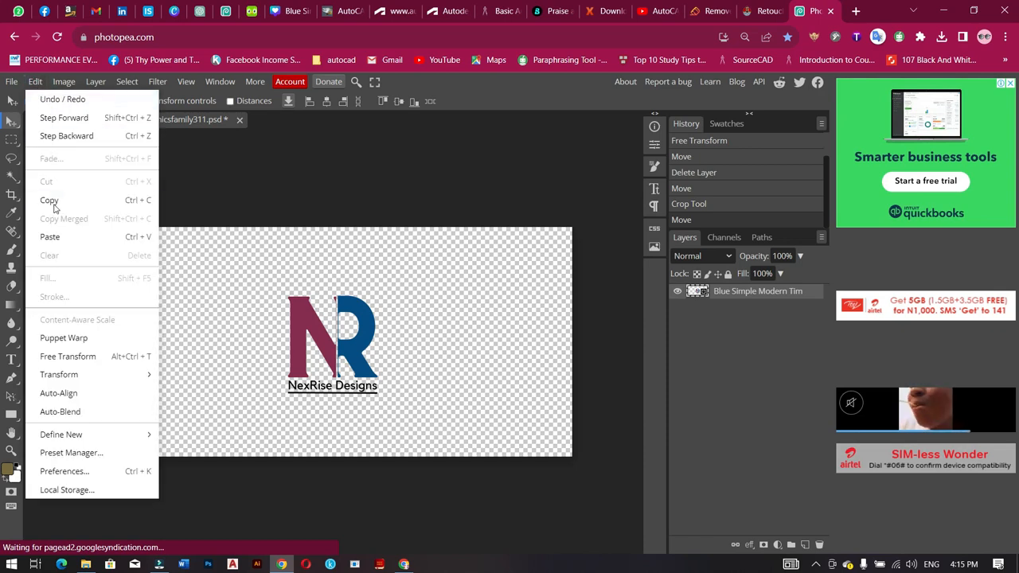
mouse_move(80, 380)
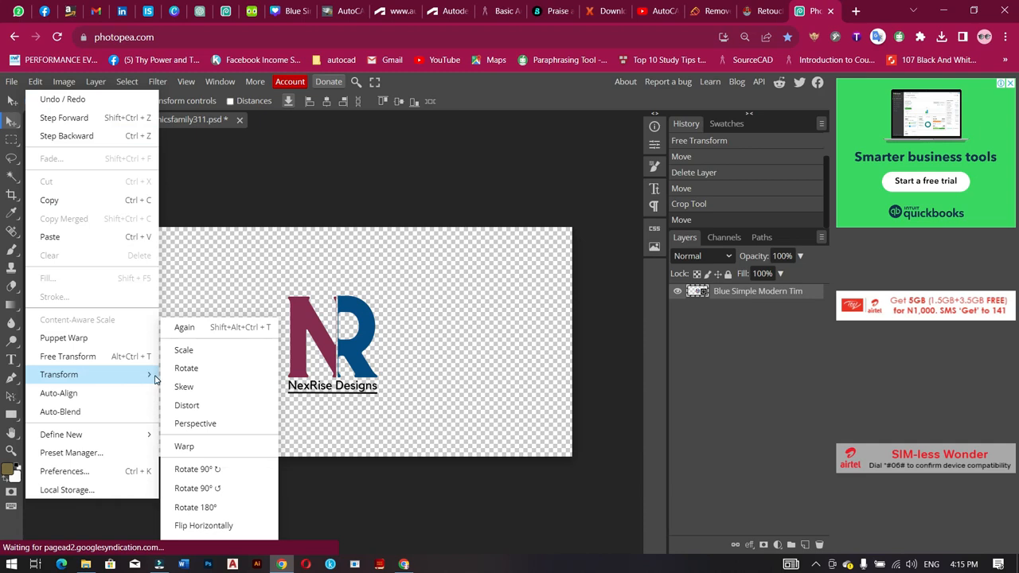
left_click(191, 368)
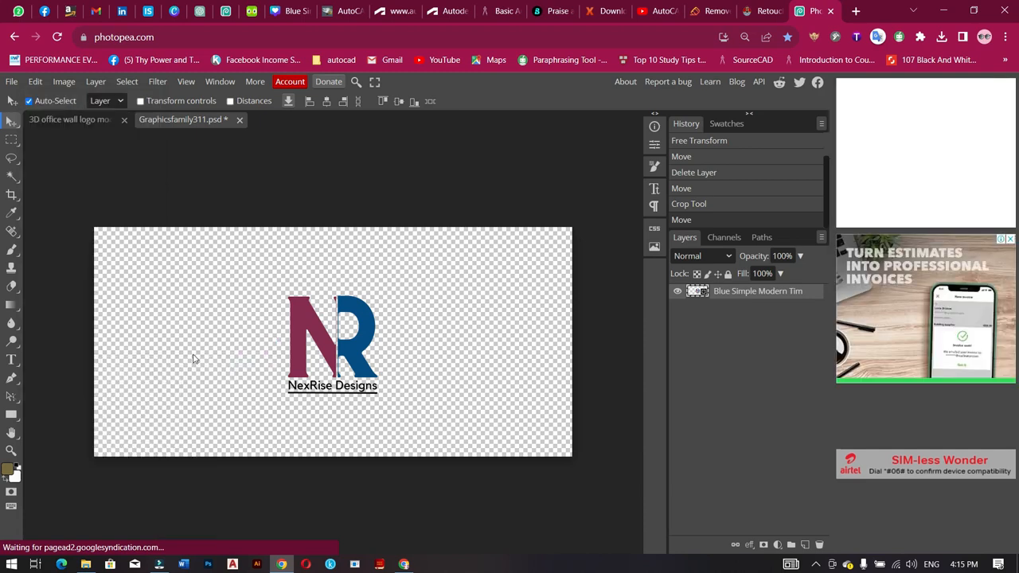
- Scale the NexRise Designs logo up to about 135% and position it centrally so it nearly fills the canvas height
left_click(36, 82)
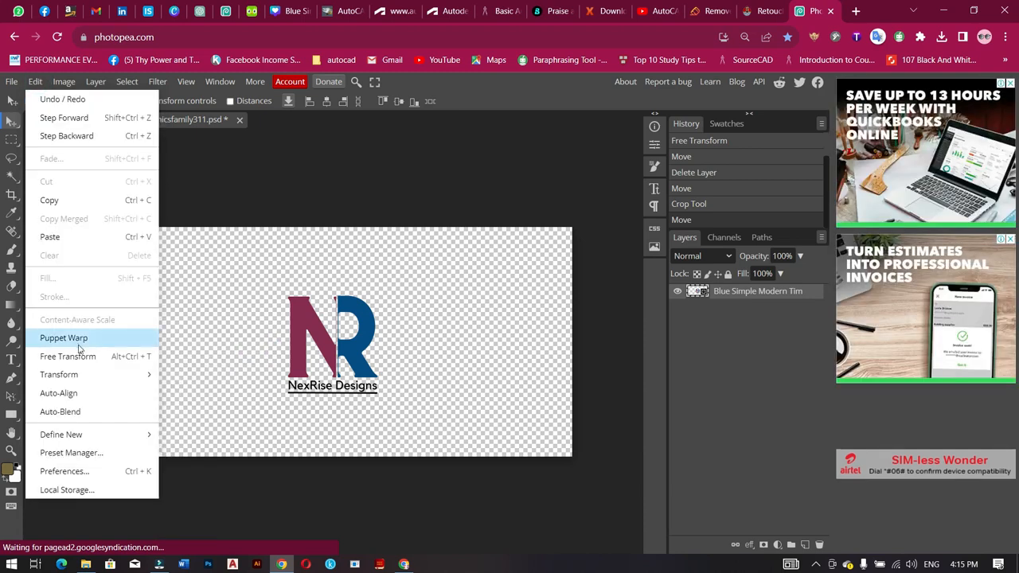
mouse_move(79, 374)
left_click(185, 351)
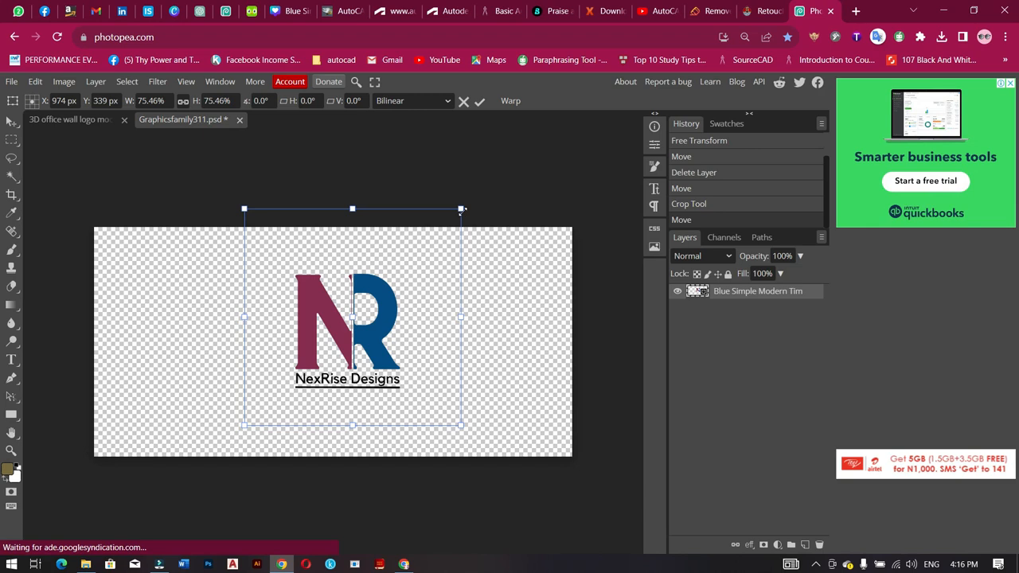
left_click_drag(460, 209, 546, 158)
left_click_drag(418, 303, 388, 295)
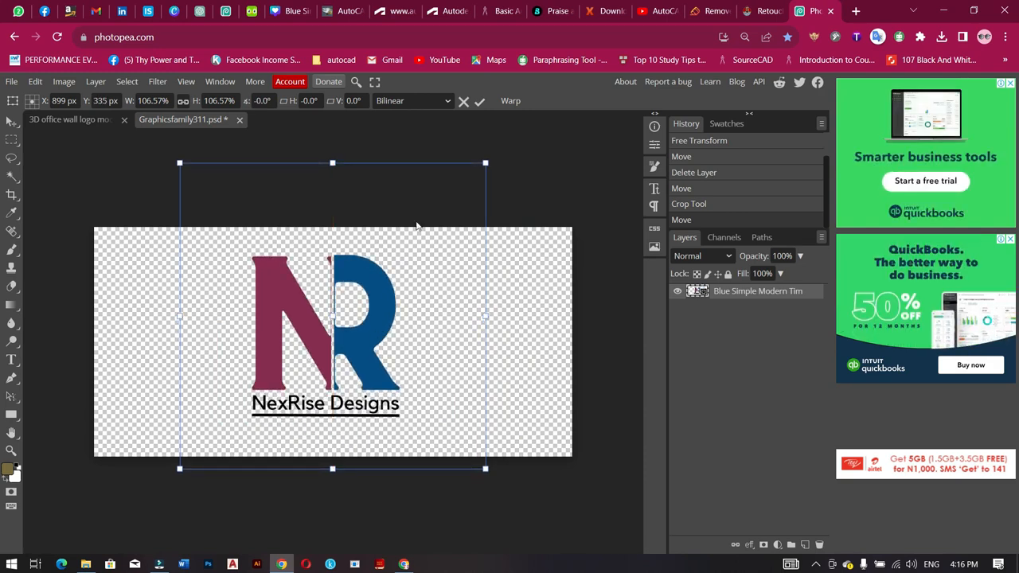
left_click_drag(485, 163, 545, 120)
left_click_drag(387, 316, 359, 353)
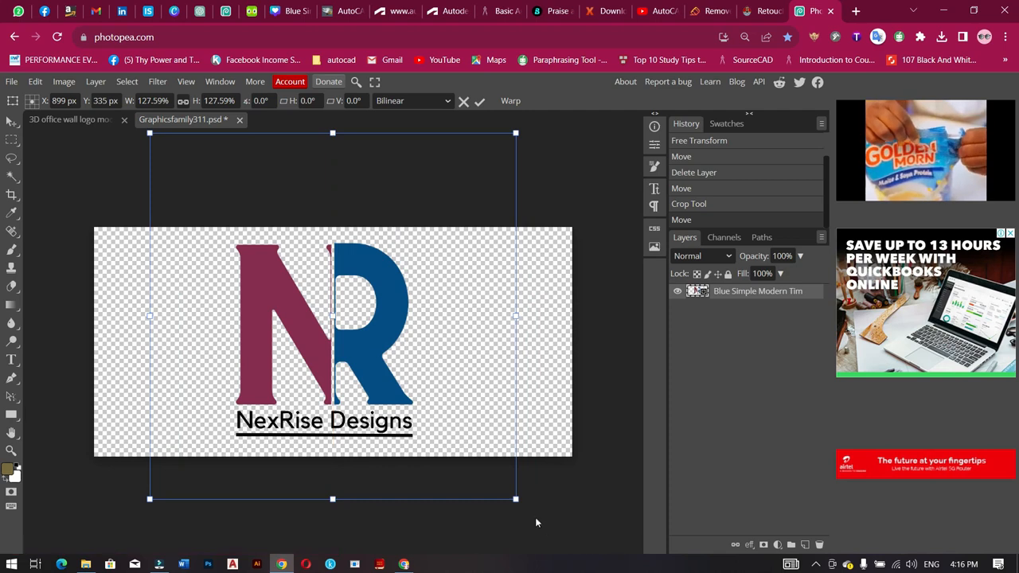
left_click_drag(525, 509, 541, 526)
mouse_move(391, 412)
left_mouse_down()
mouse_move(391, 402)
mouse_move(383, 408)
left_mouse_up()
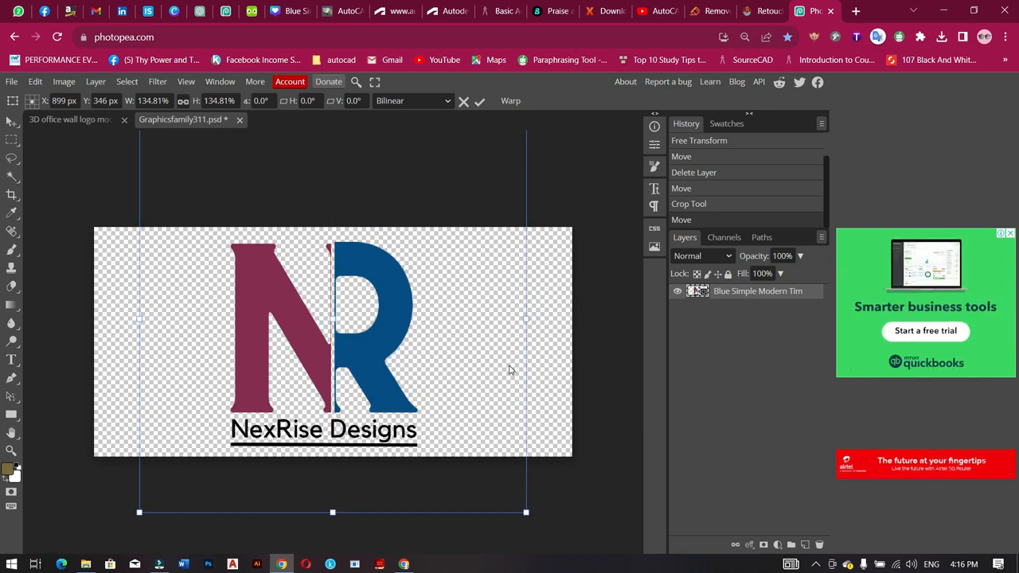
key("Return")
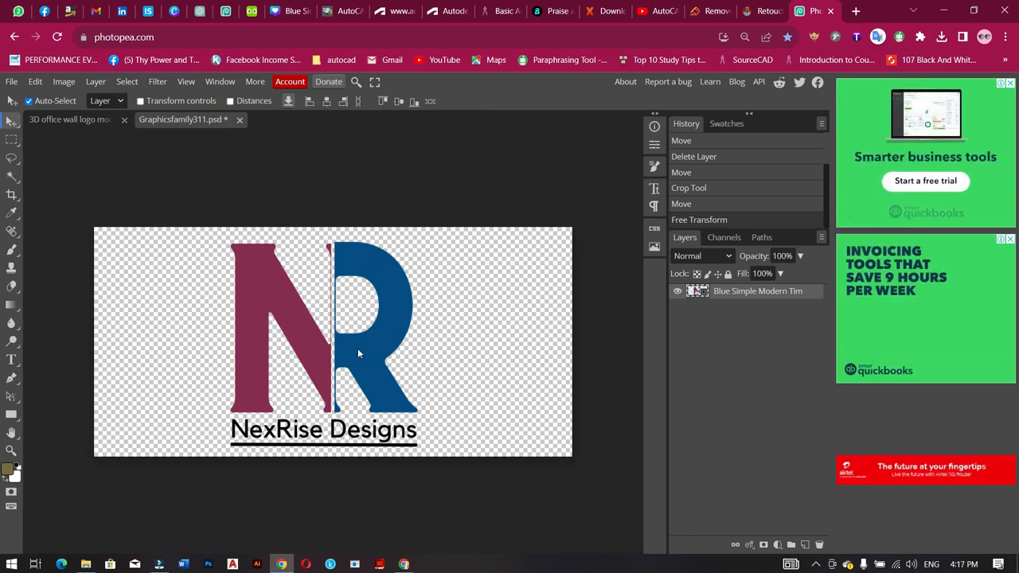
- Save the edited smart object into the 3D office wall mockup and close the Graphicsfamily311.psd document
key("ctrl+s")
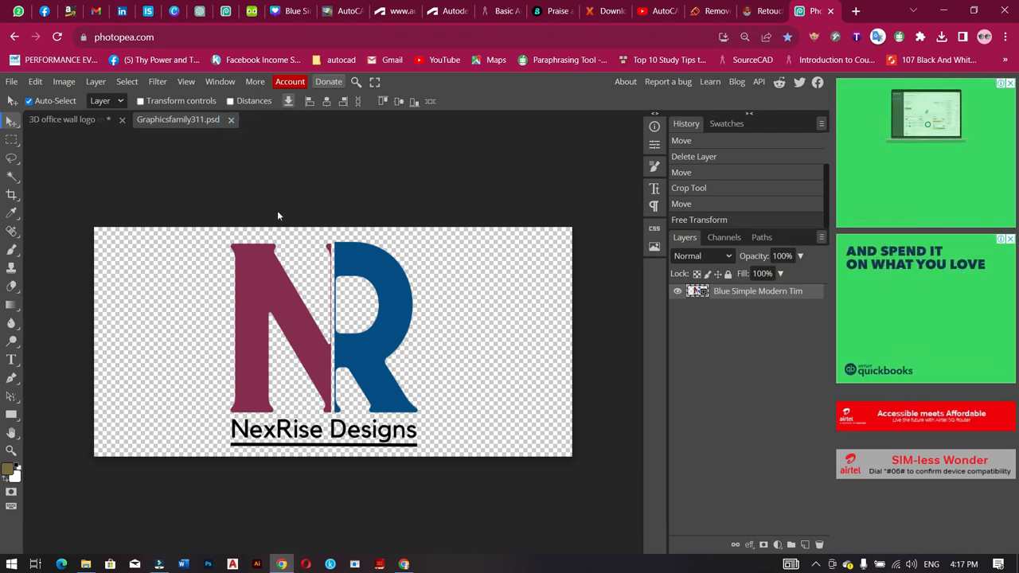
left_click(230, 120)
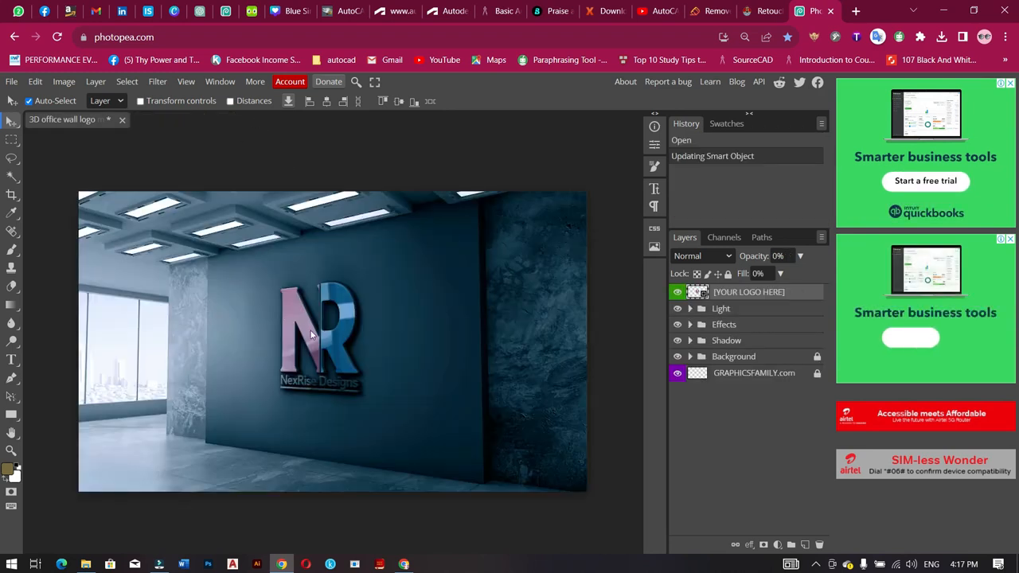